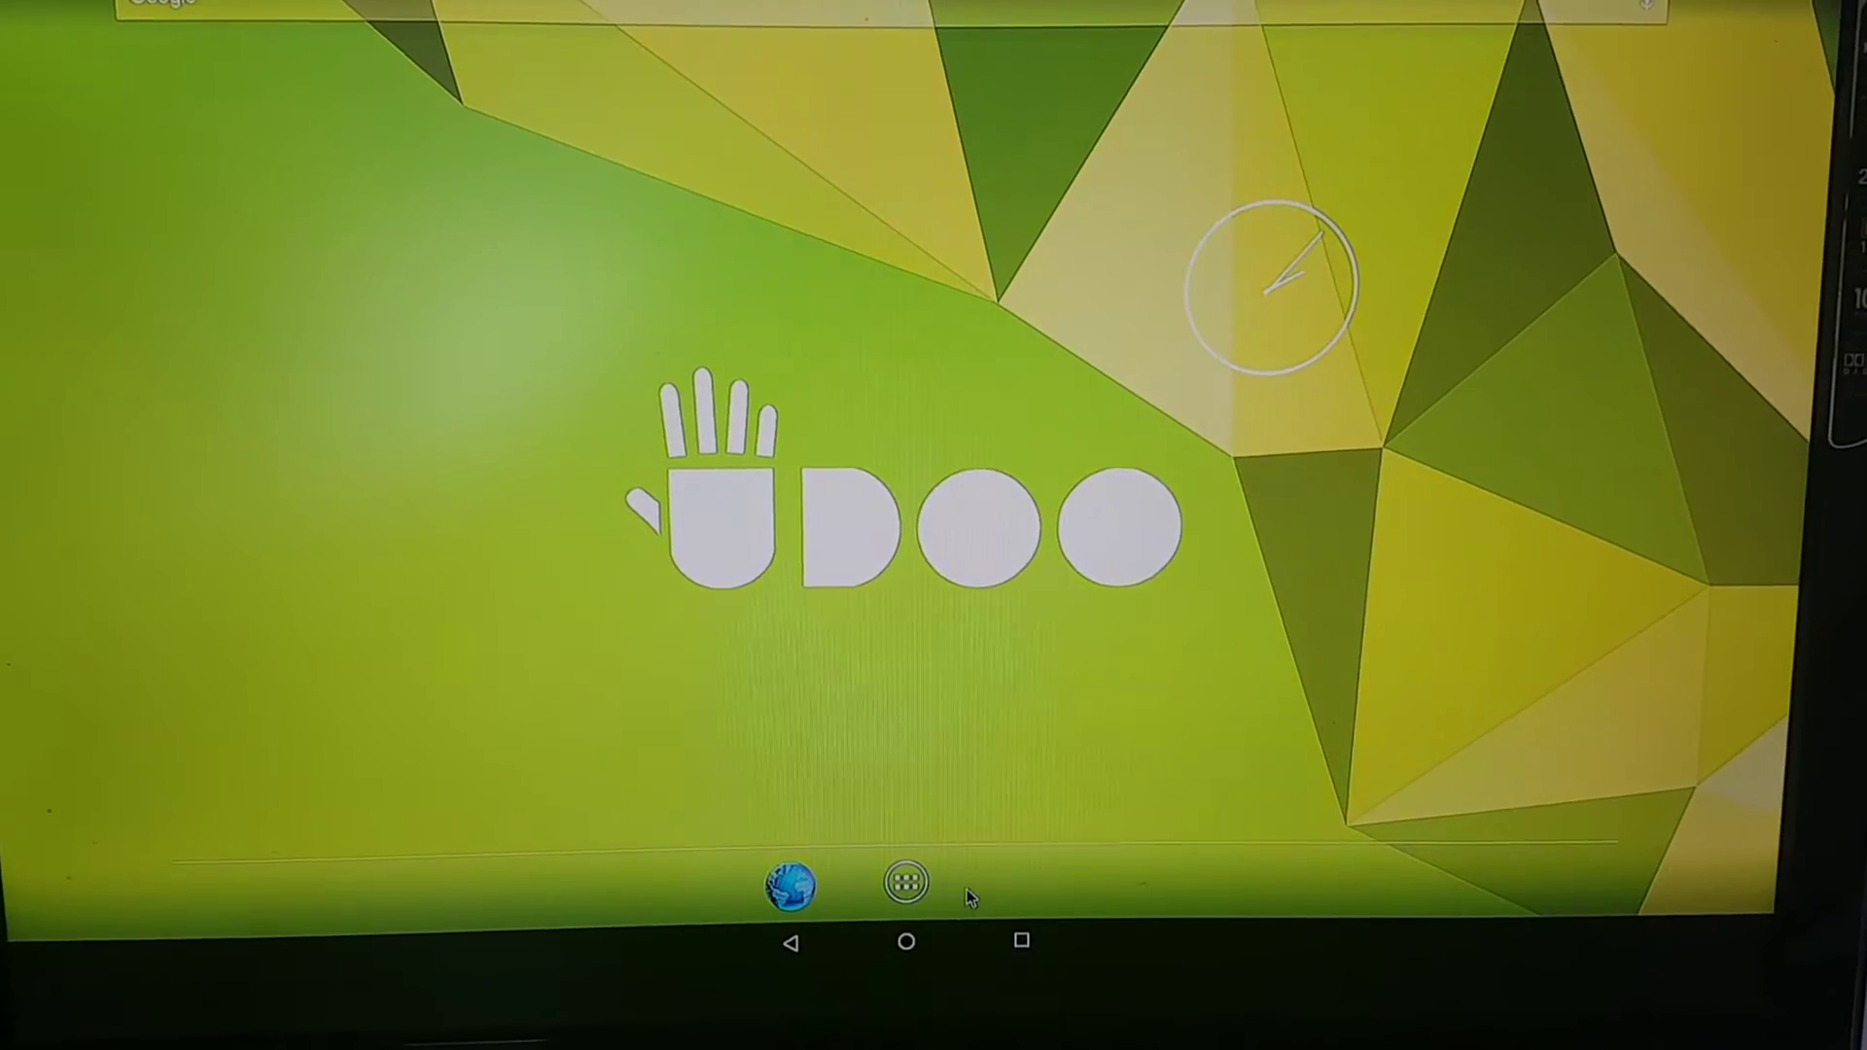
Open the browser on the Open GApps page with ARM, Android 6.0 and nano selected
click(776, 885)
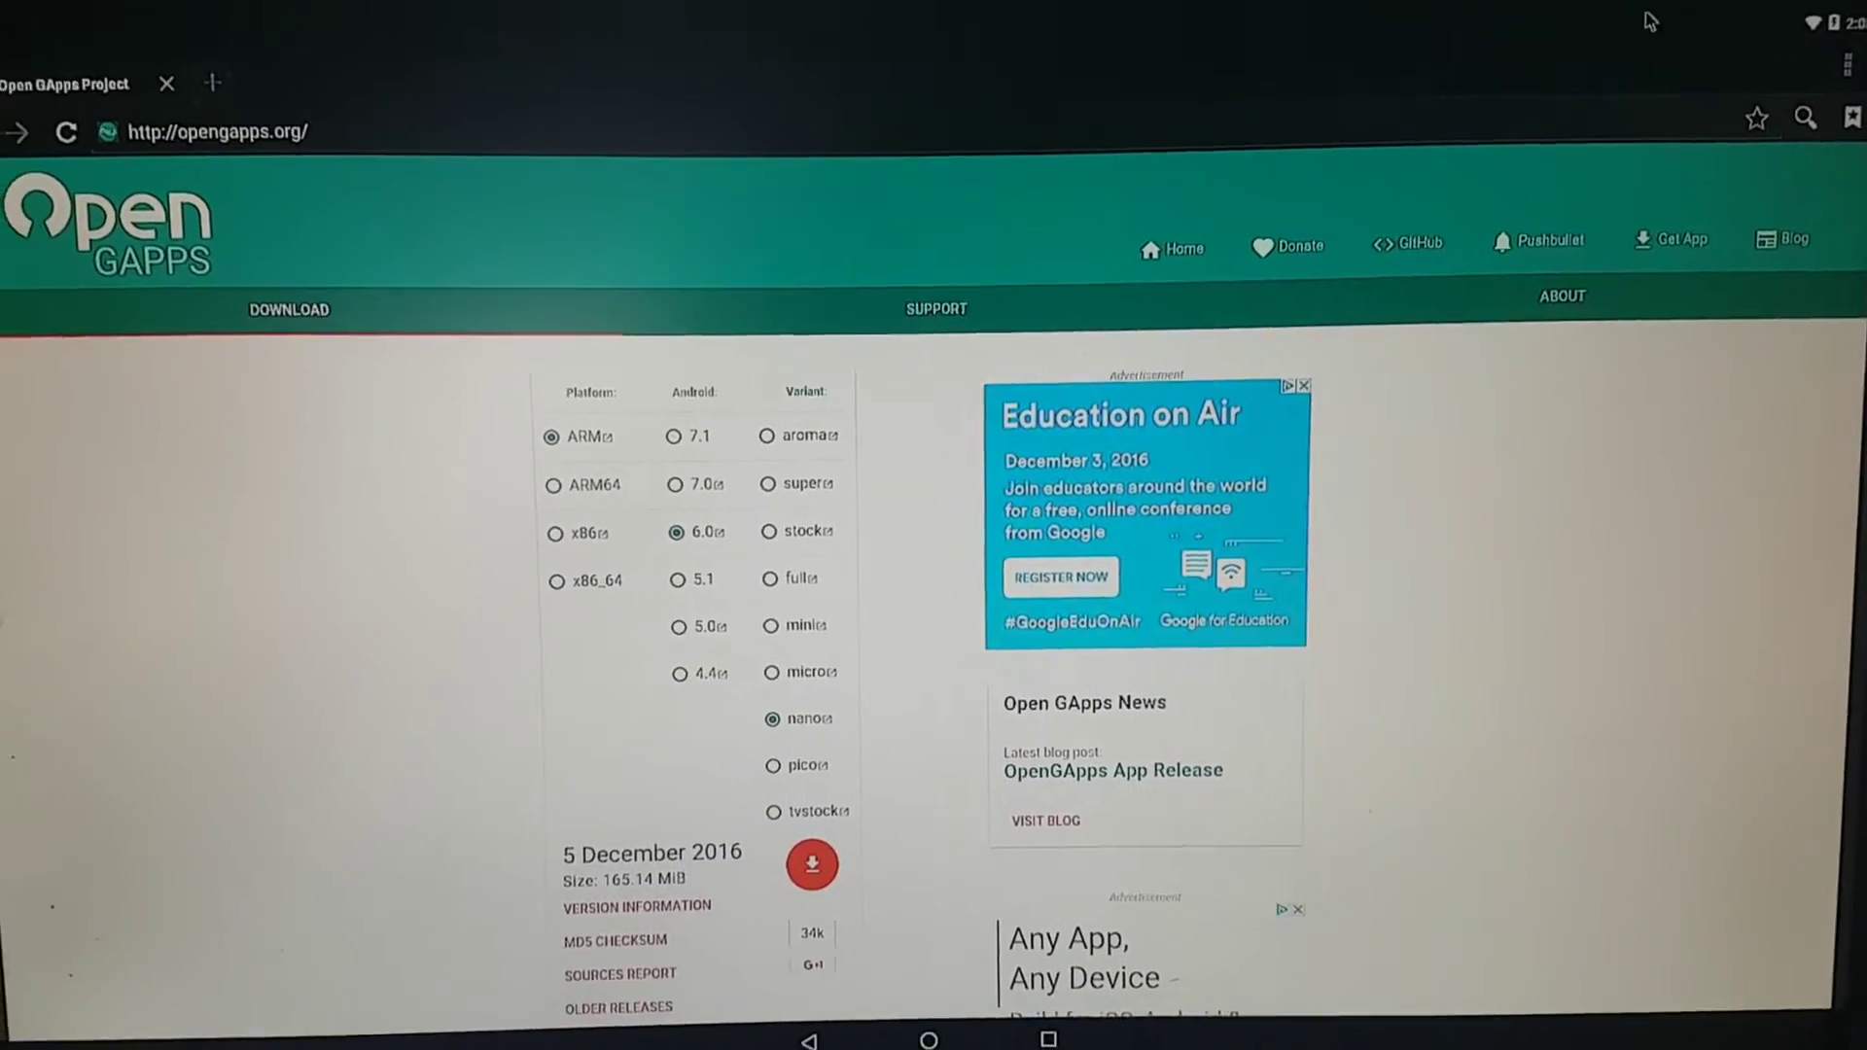
Check the failed download notification, then reboot into TWRP Recovery from UDOO General settings
mouse_move(1729, 23)
mouse_down()
mouse_move(1800, 142)
mouse_move(1810, 439)
mouse_up()
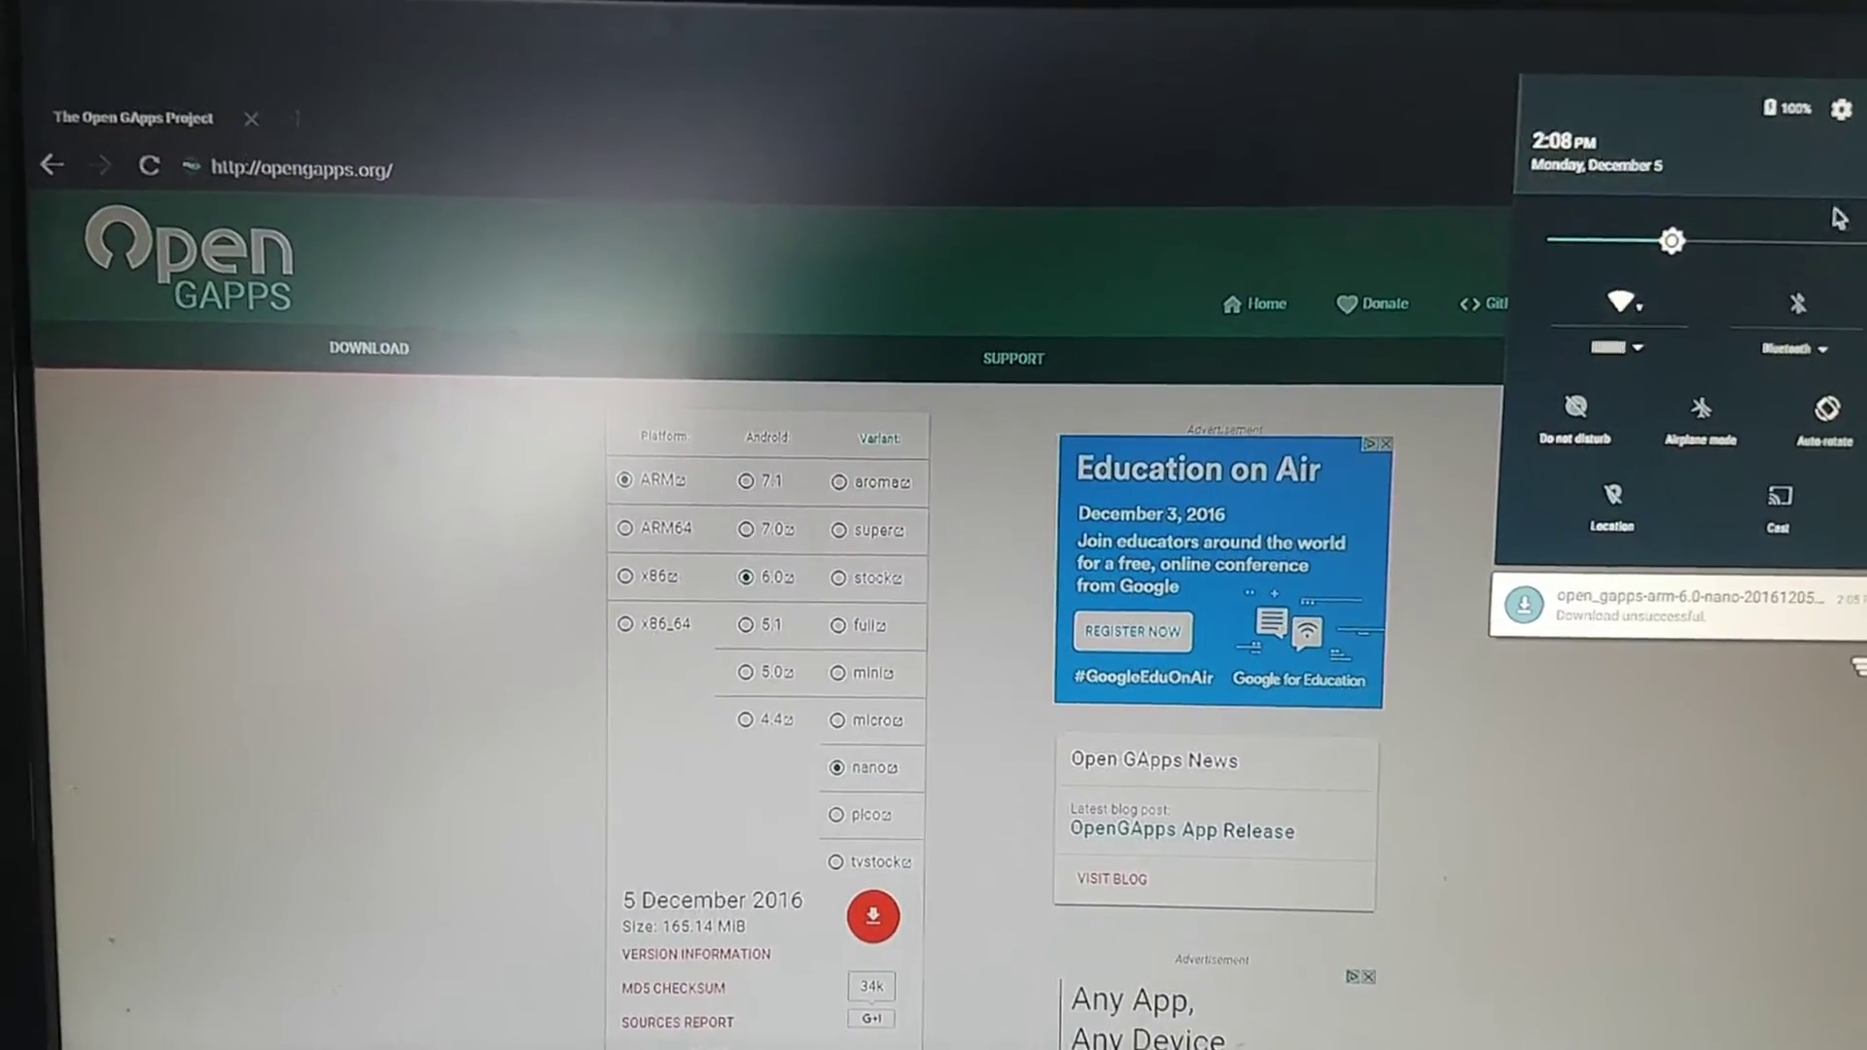
key(Escape)
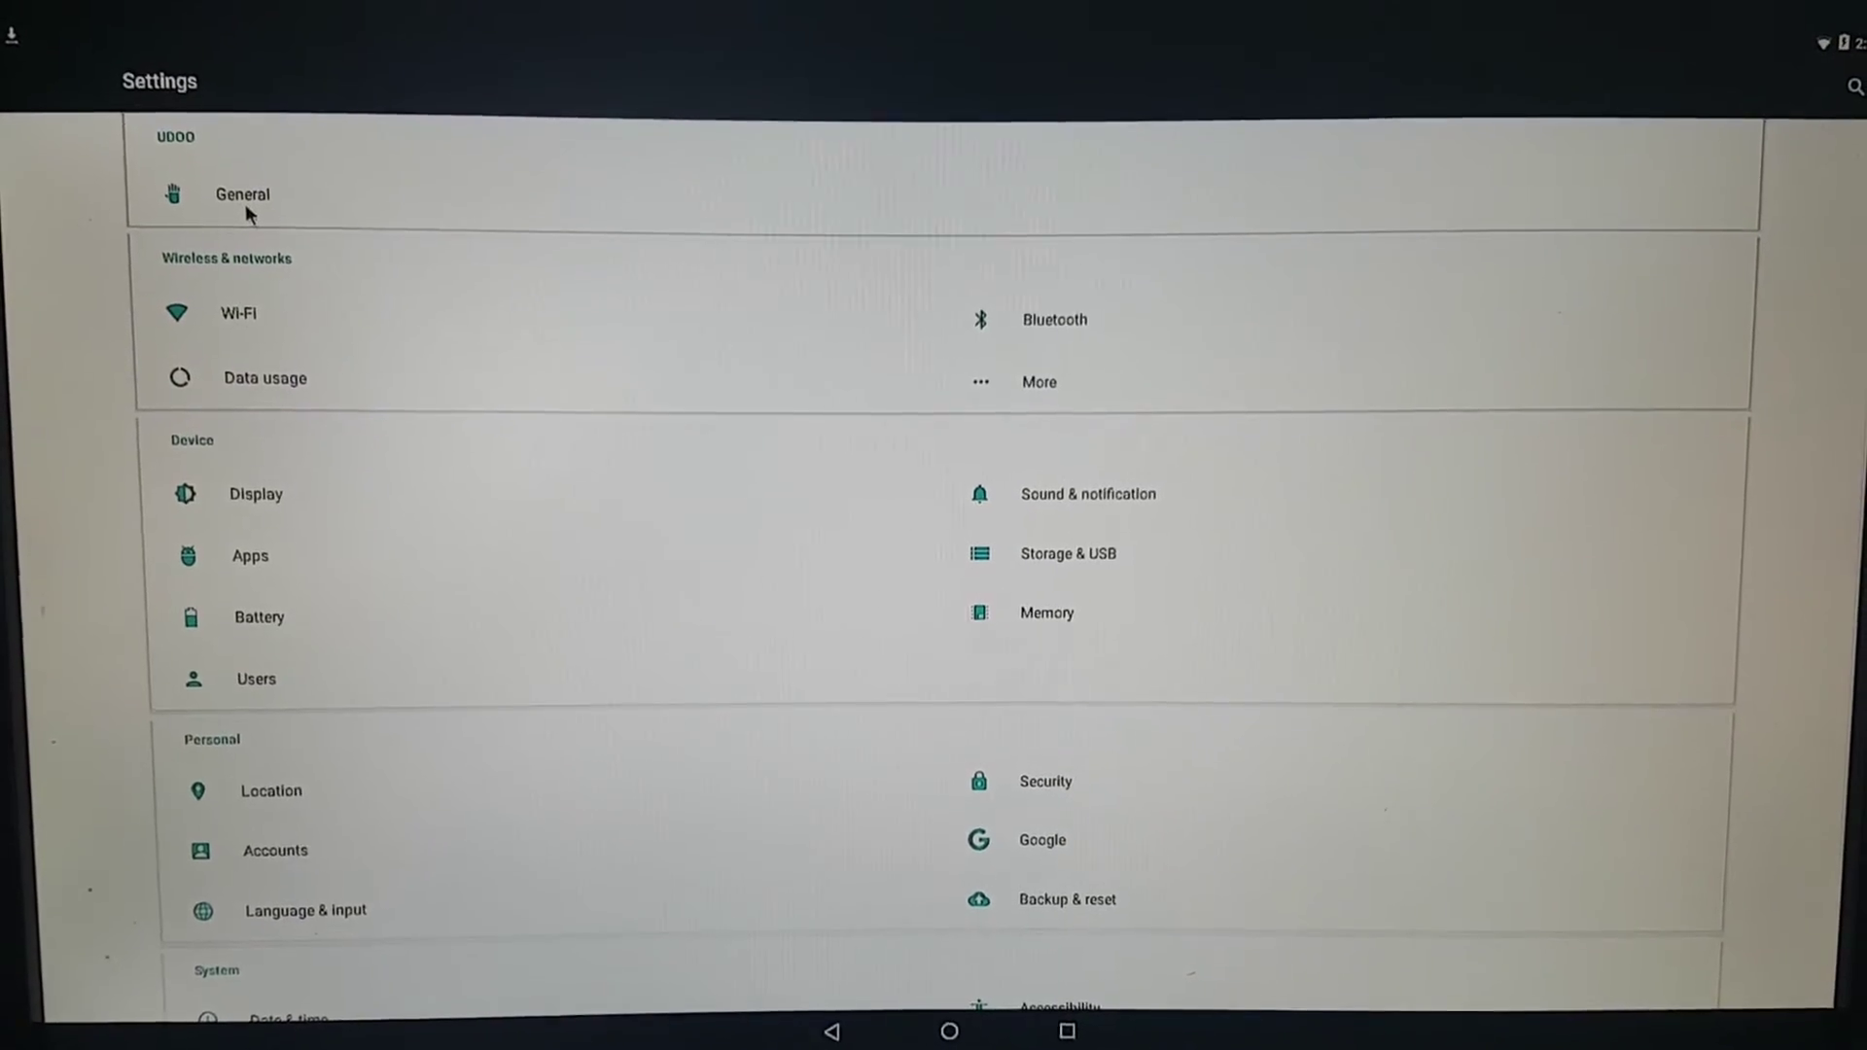
click(263, 219)
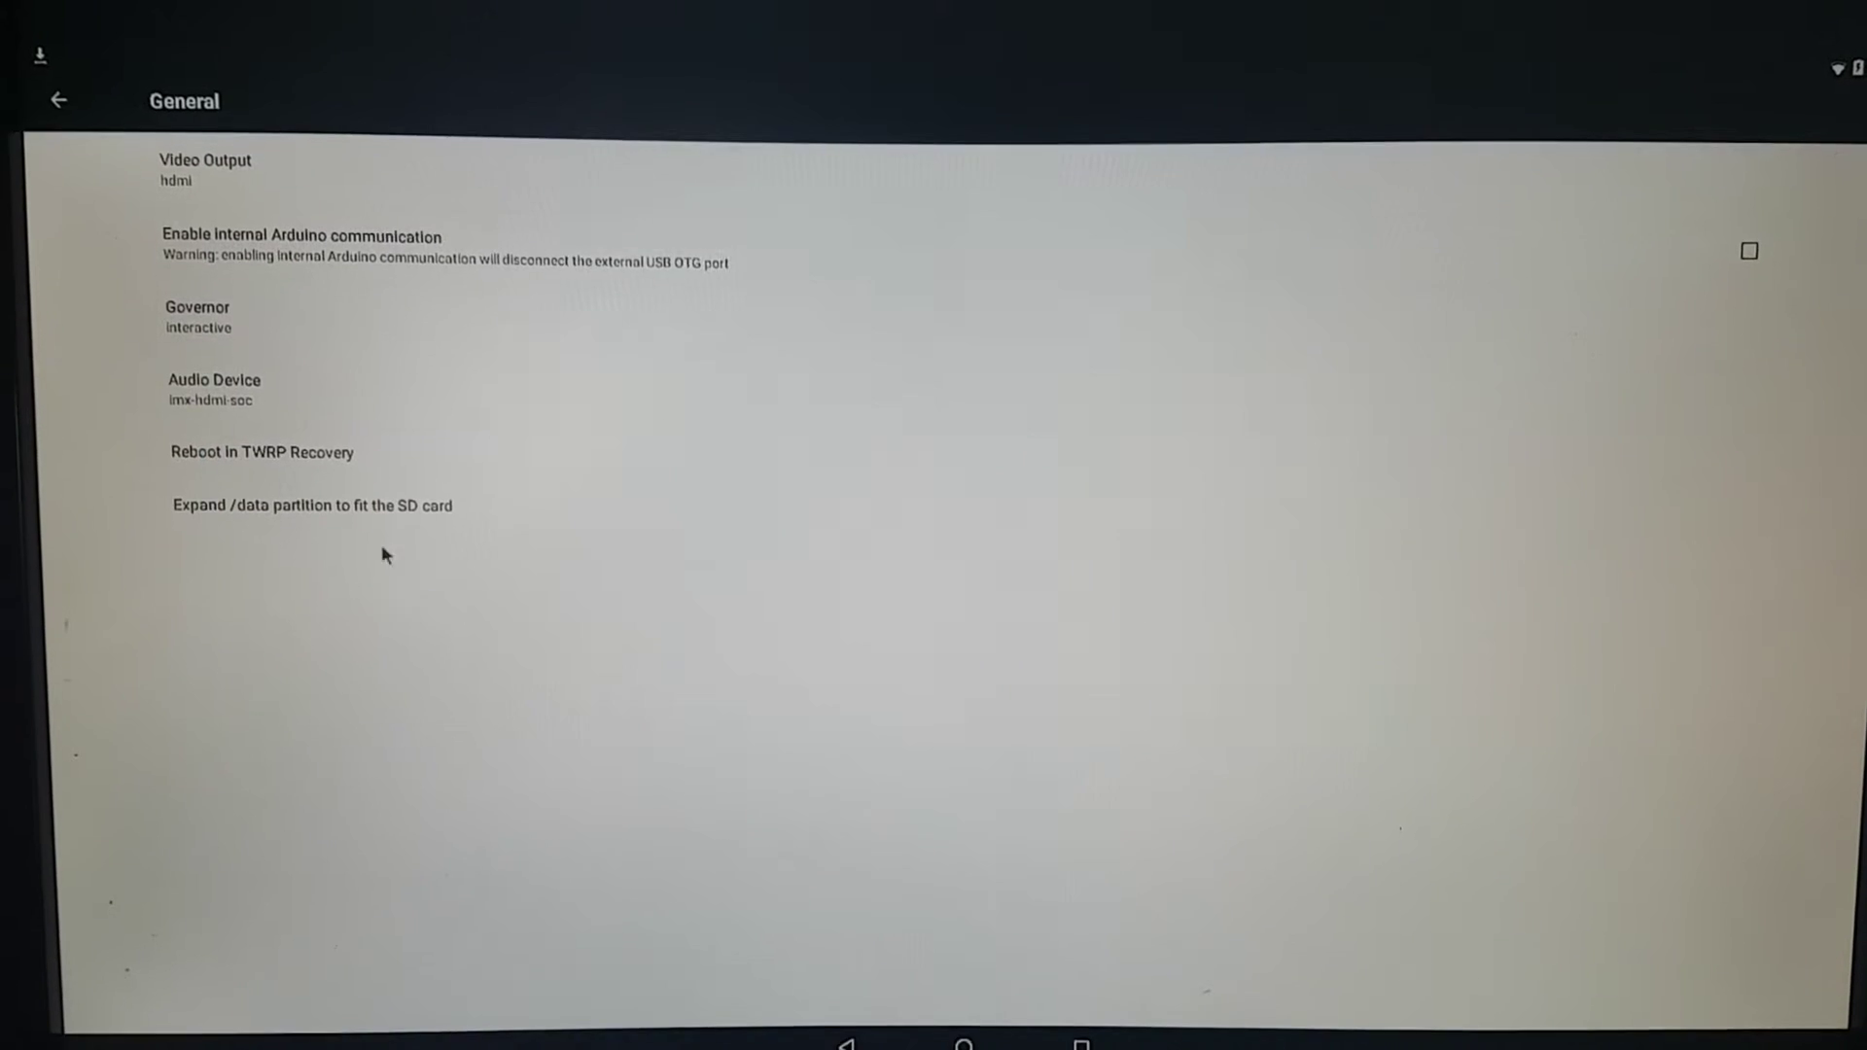
click(337, 459)
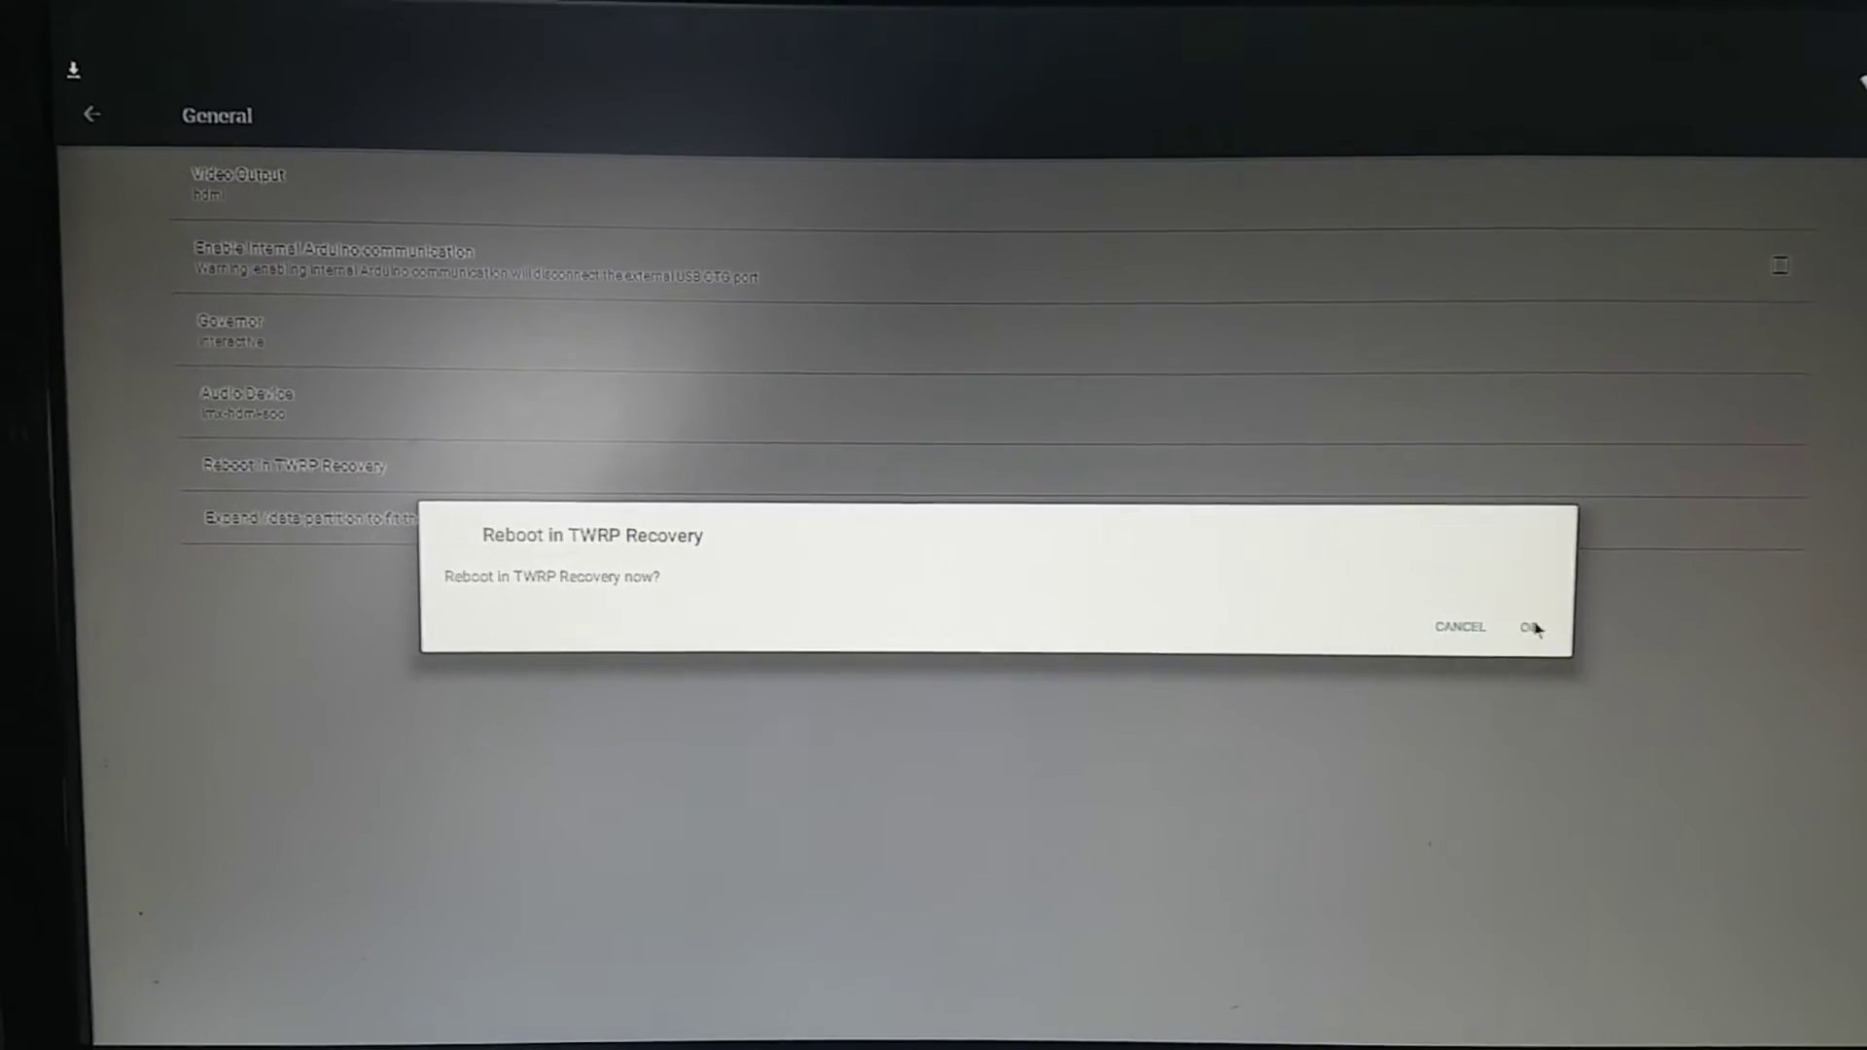
click(1531, 620)
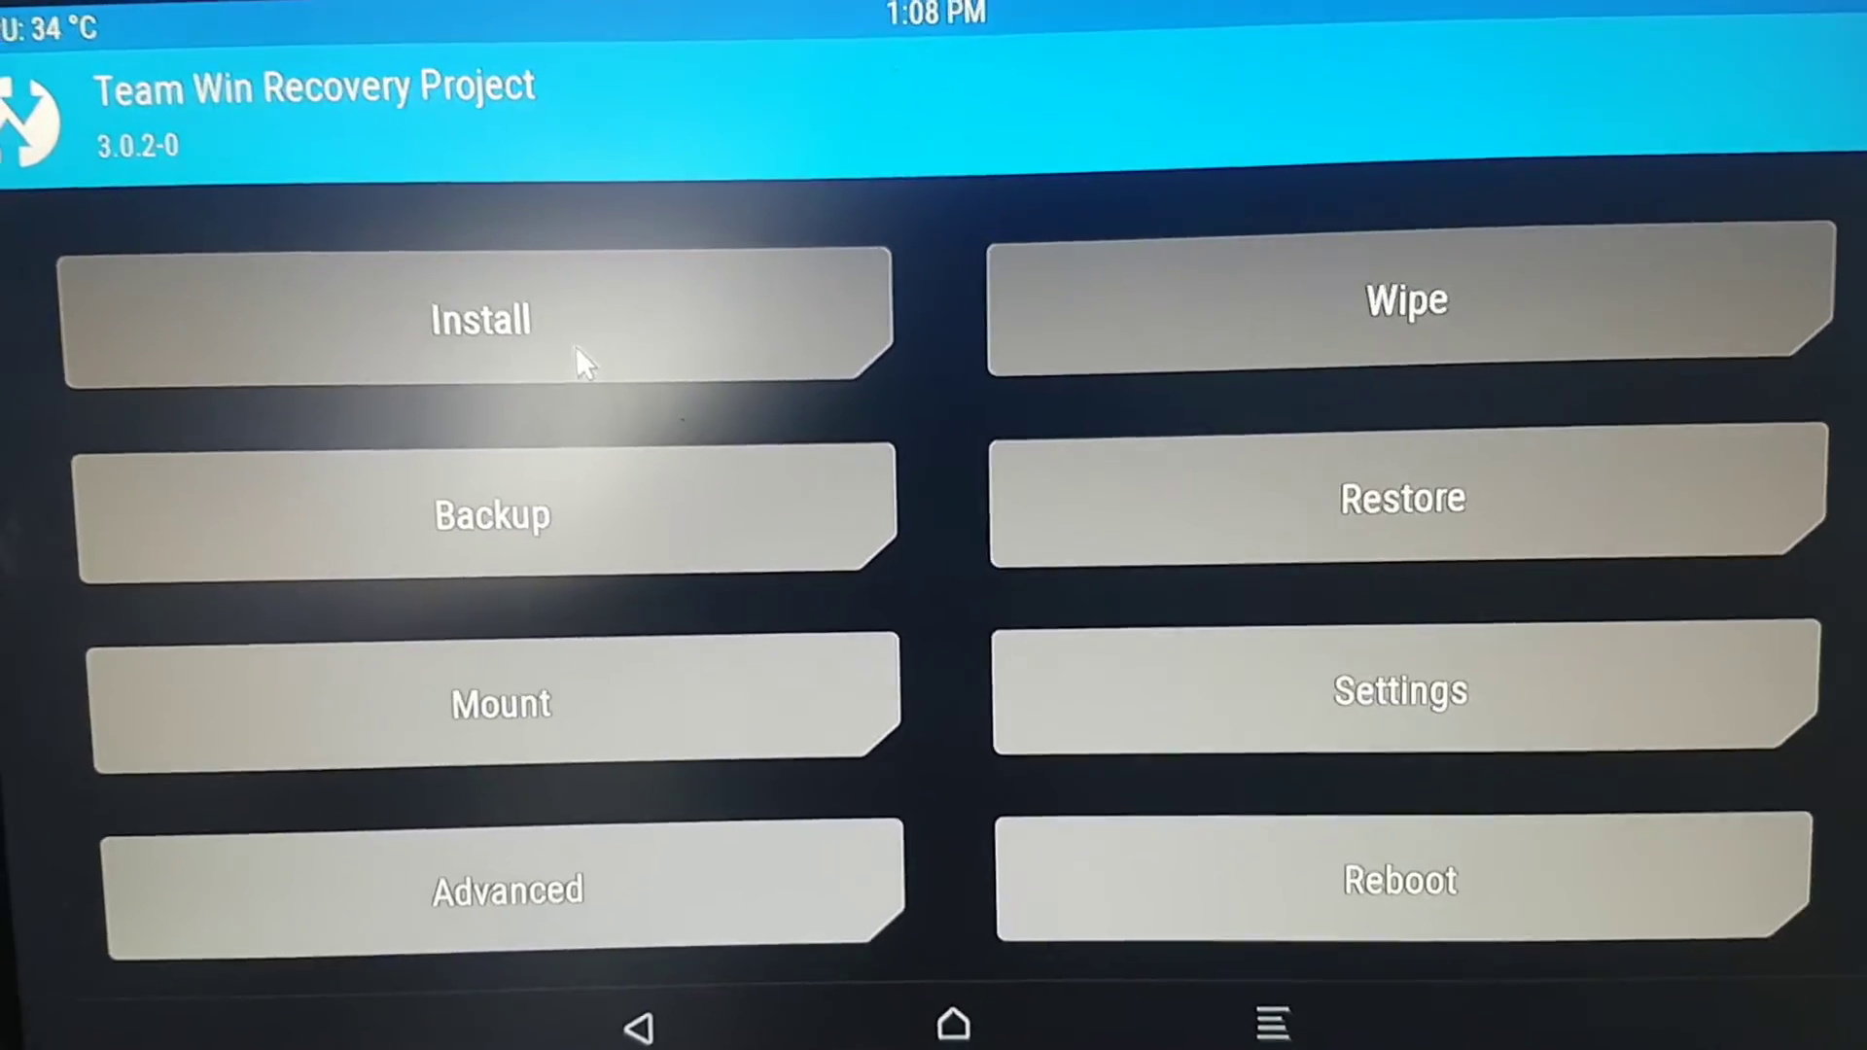
Select open_gapps-arm-6.0-nano-20161205.zip from the sdcard Download folder for installation
click(606, 371)
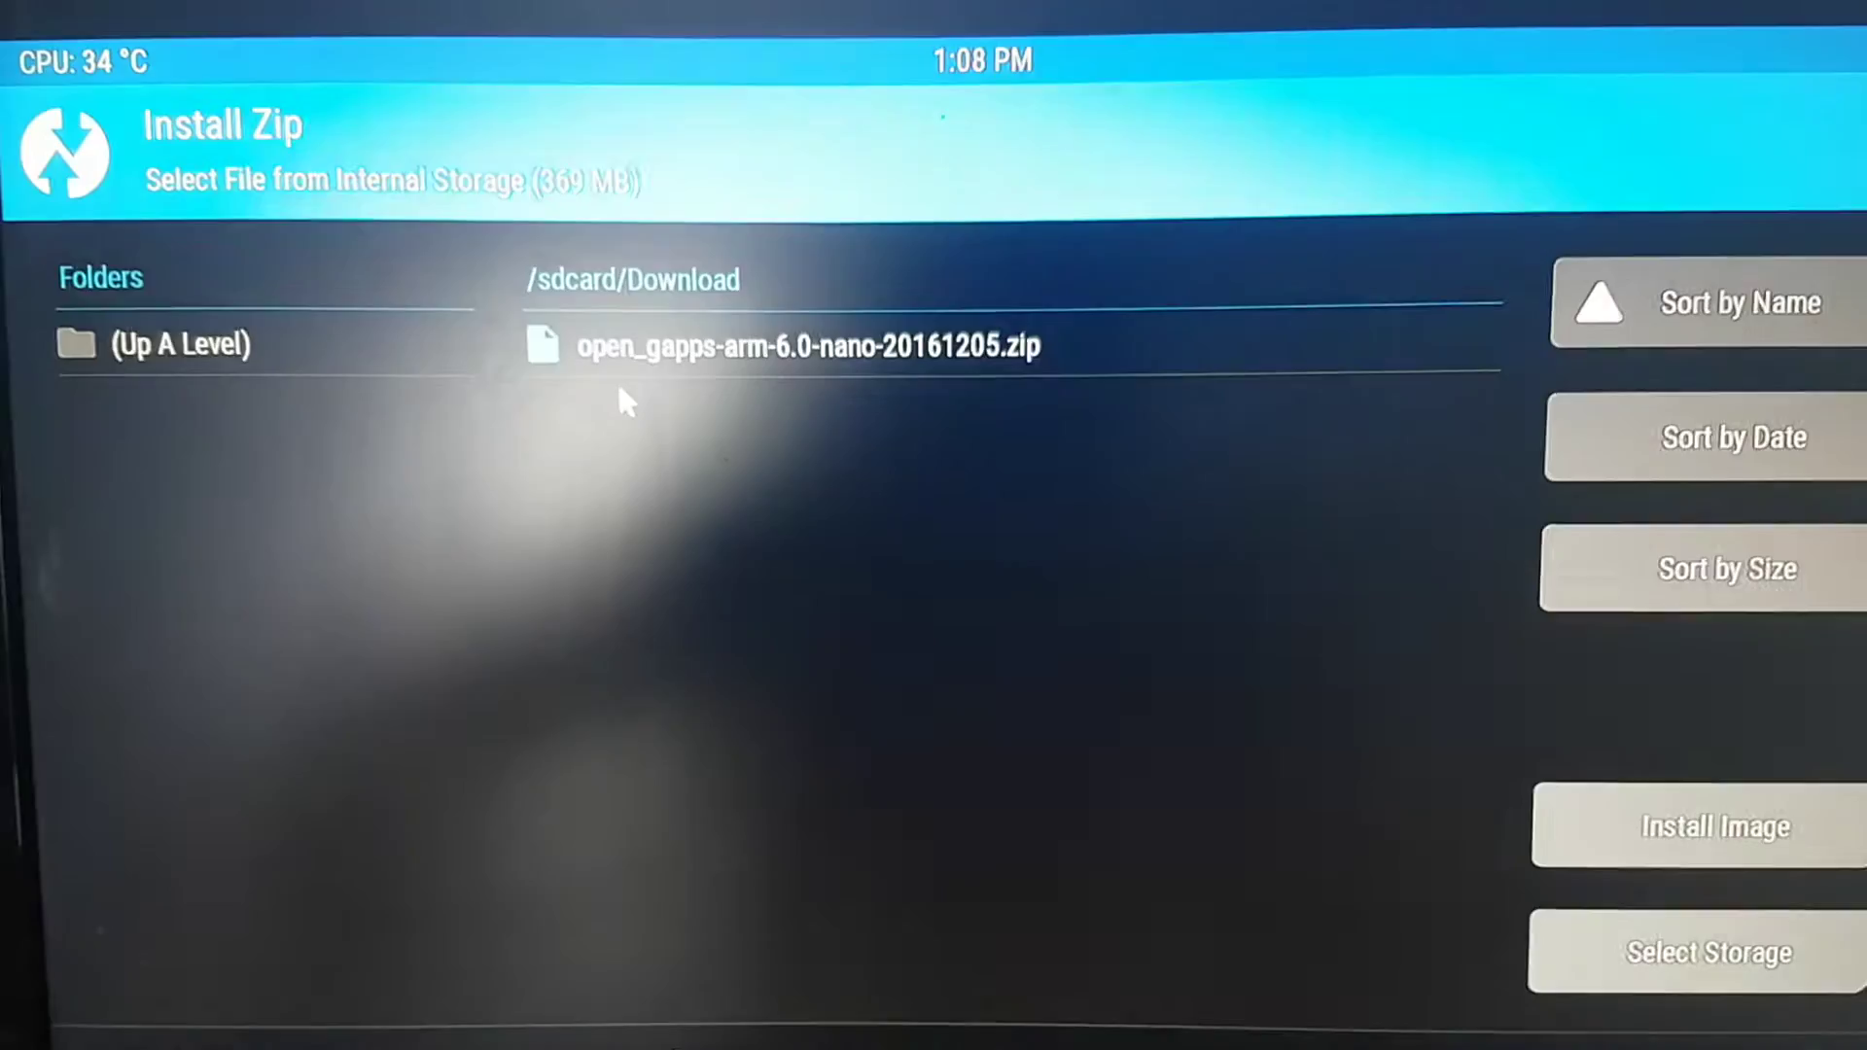
click(255, 344)
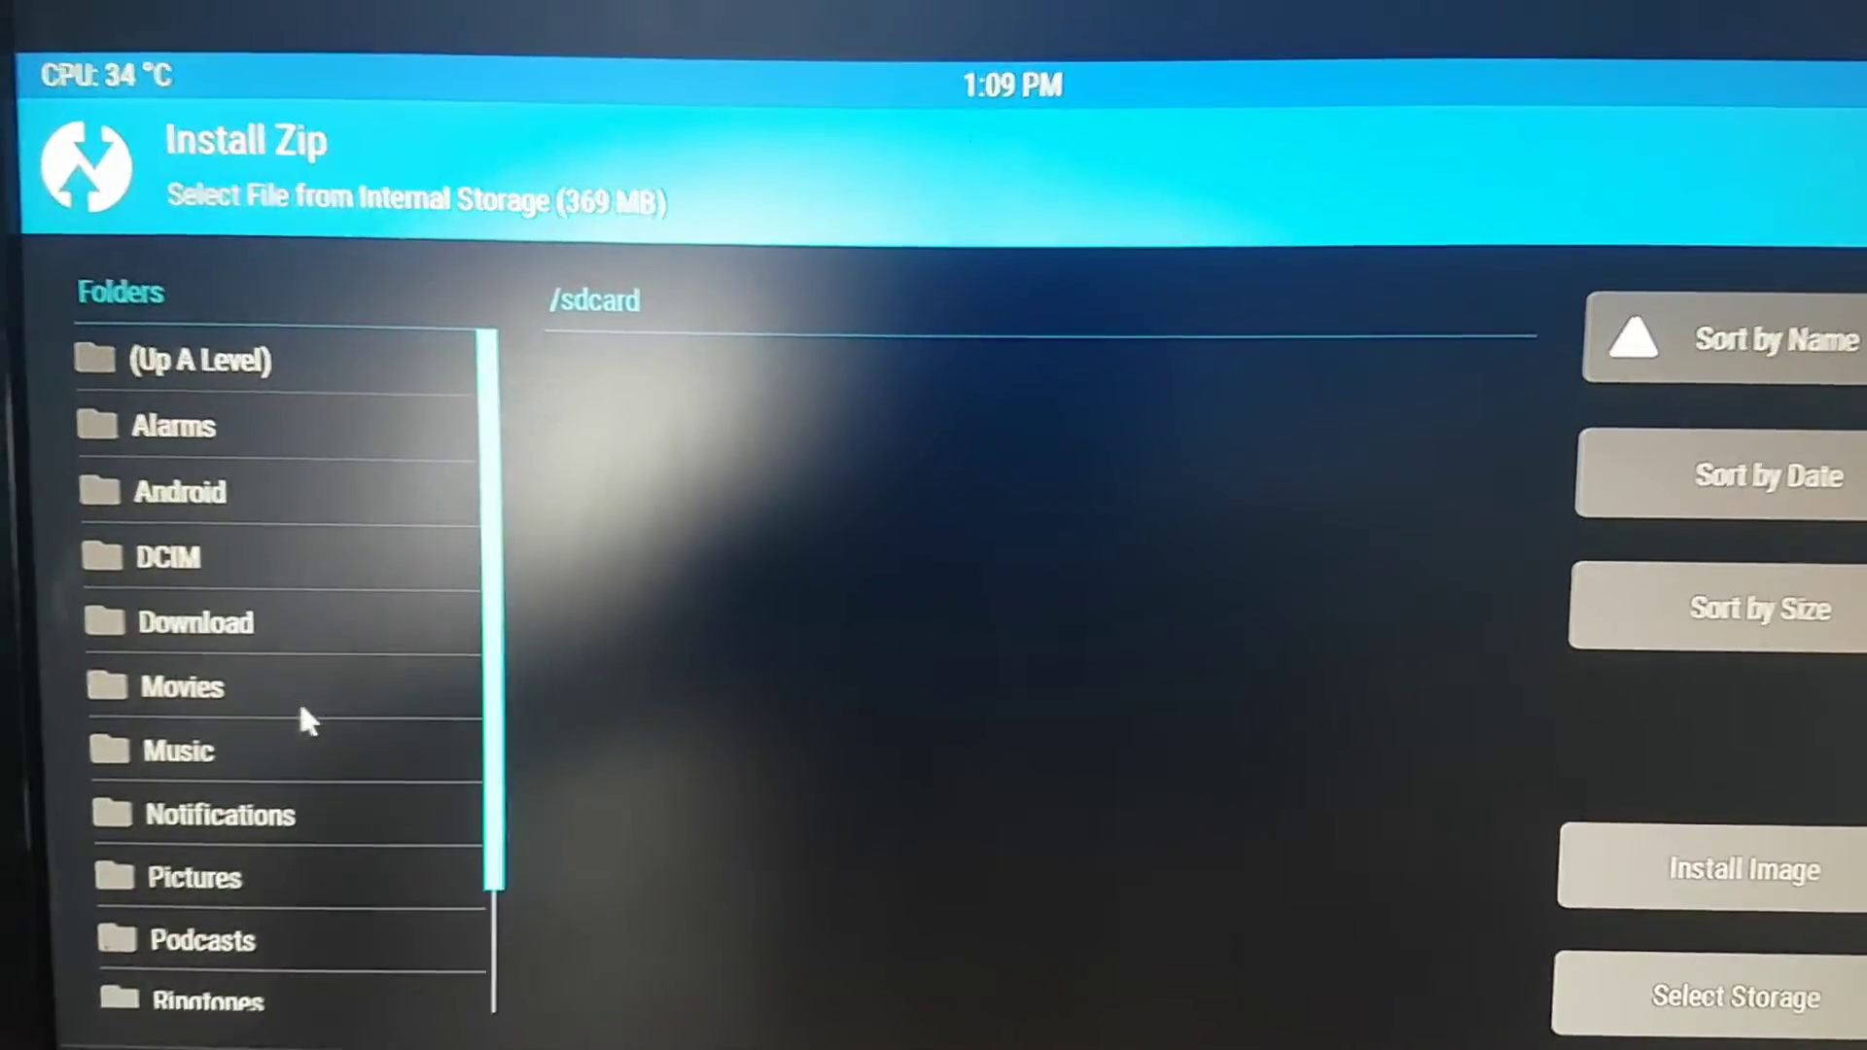
click(281, 611)
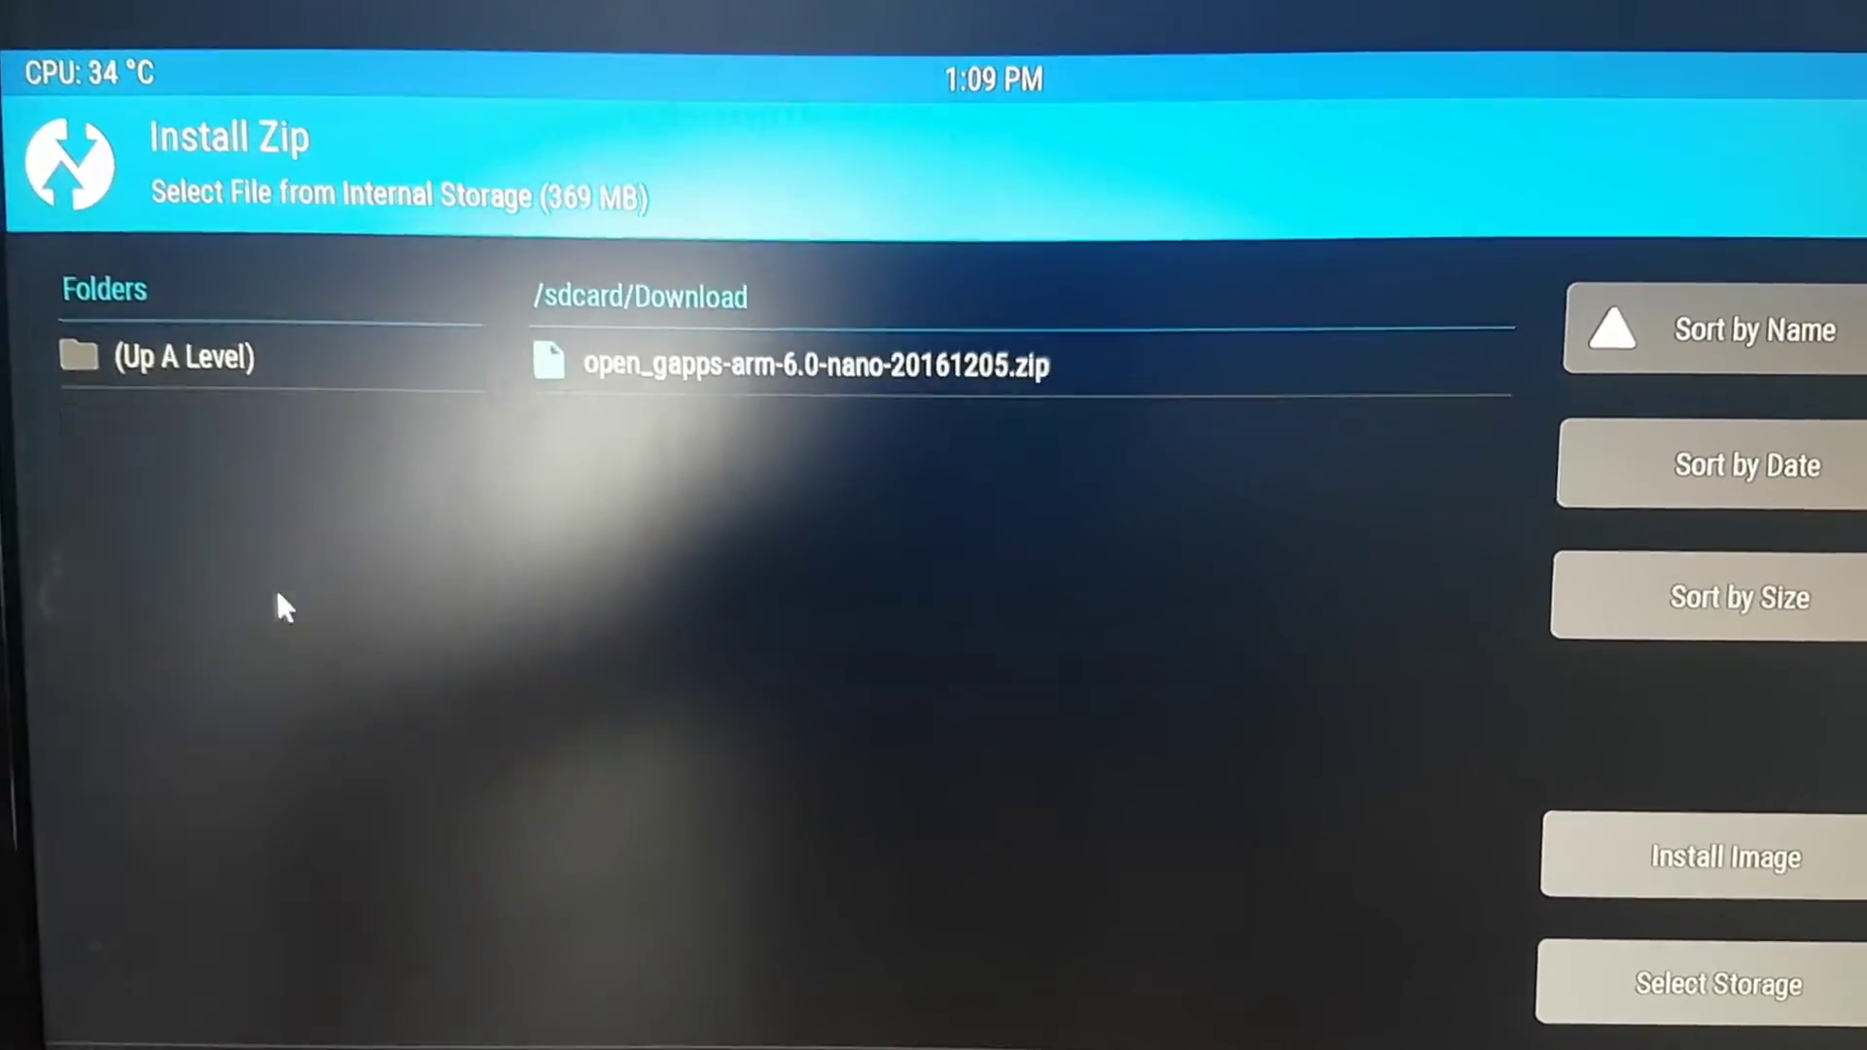
click(735, 372)
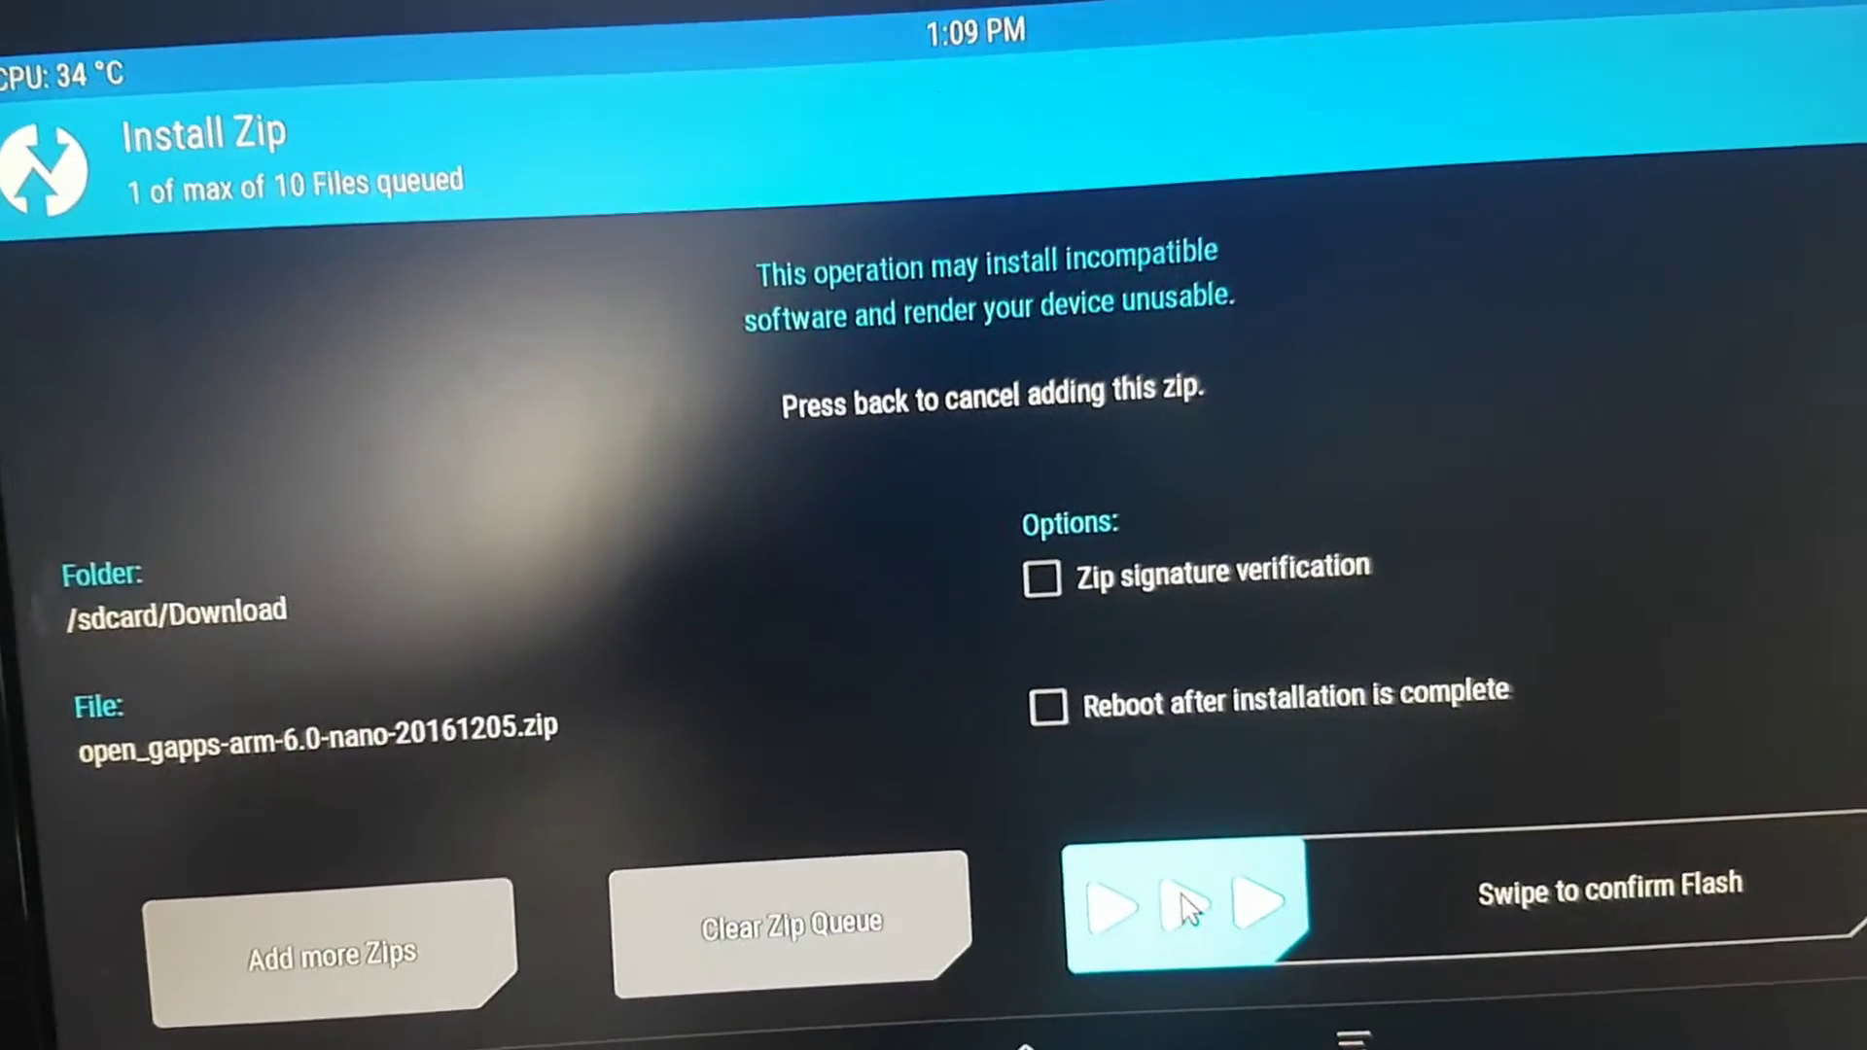
Confirm flashing the Open GApps nano zip and let the install finish
mouse_move(1257, 922)
mouse_down()
mouse_move(1376, 939)
mouse_move(1795, 919)
mouse_up()
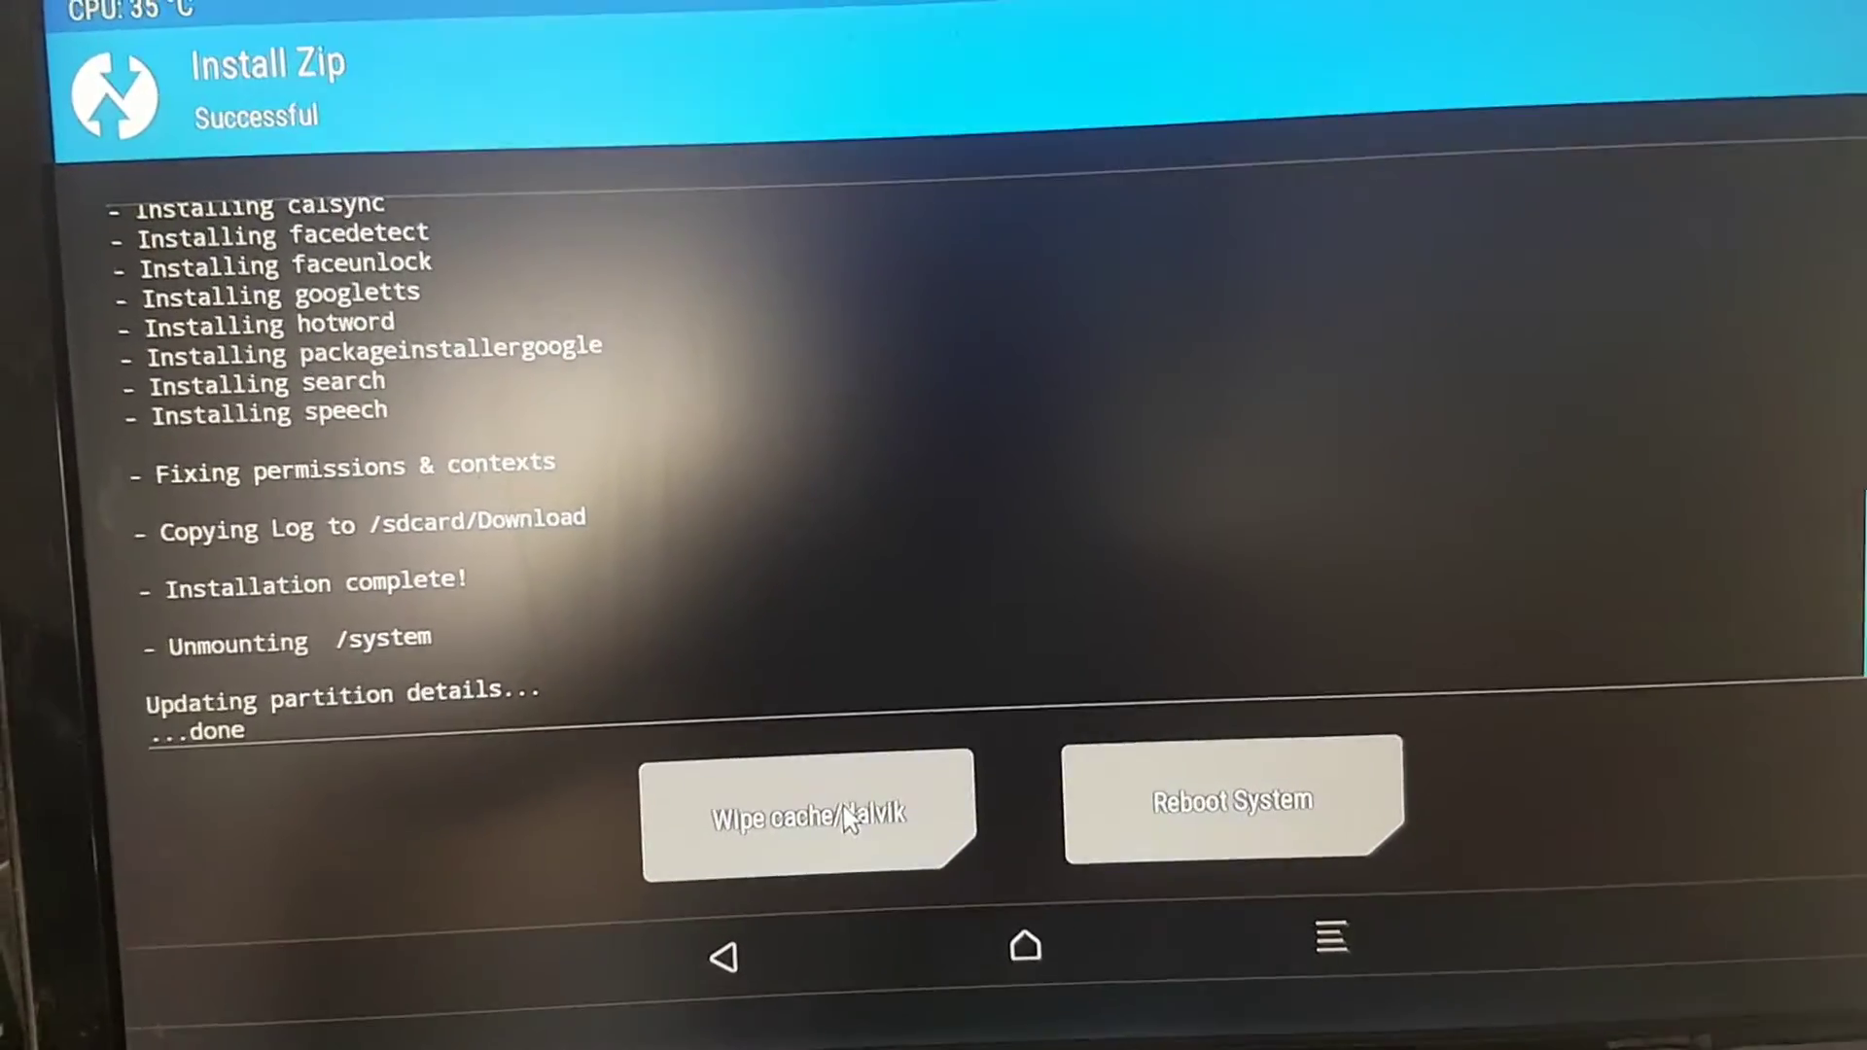
Wipe the cache and Dalvik cache after the GApps install
click(789, 789)
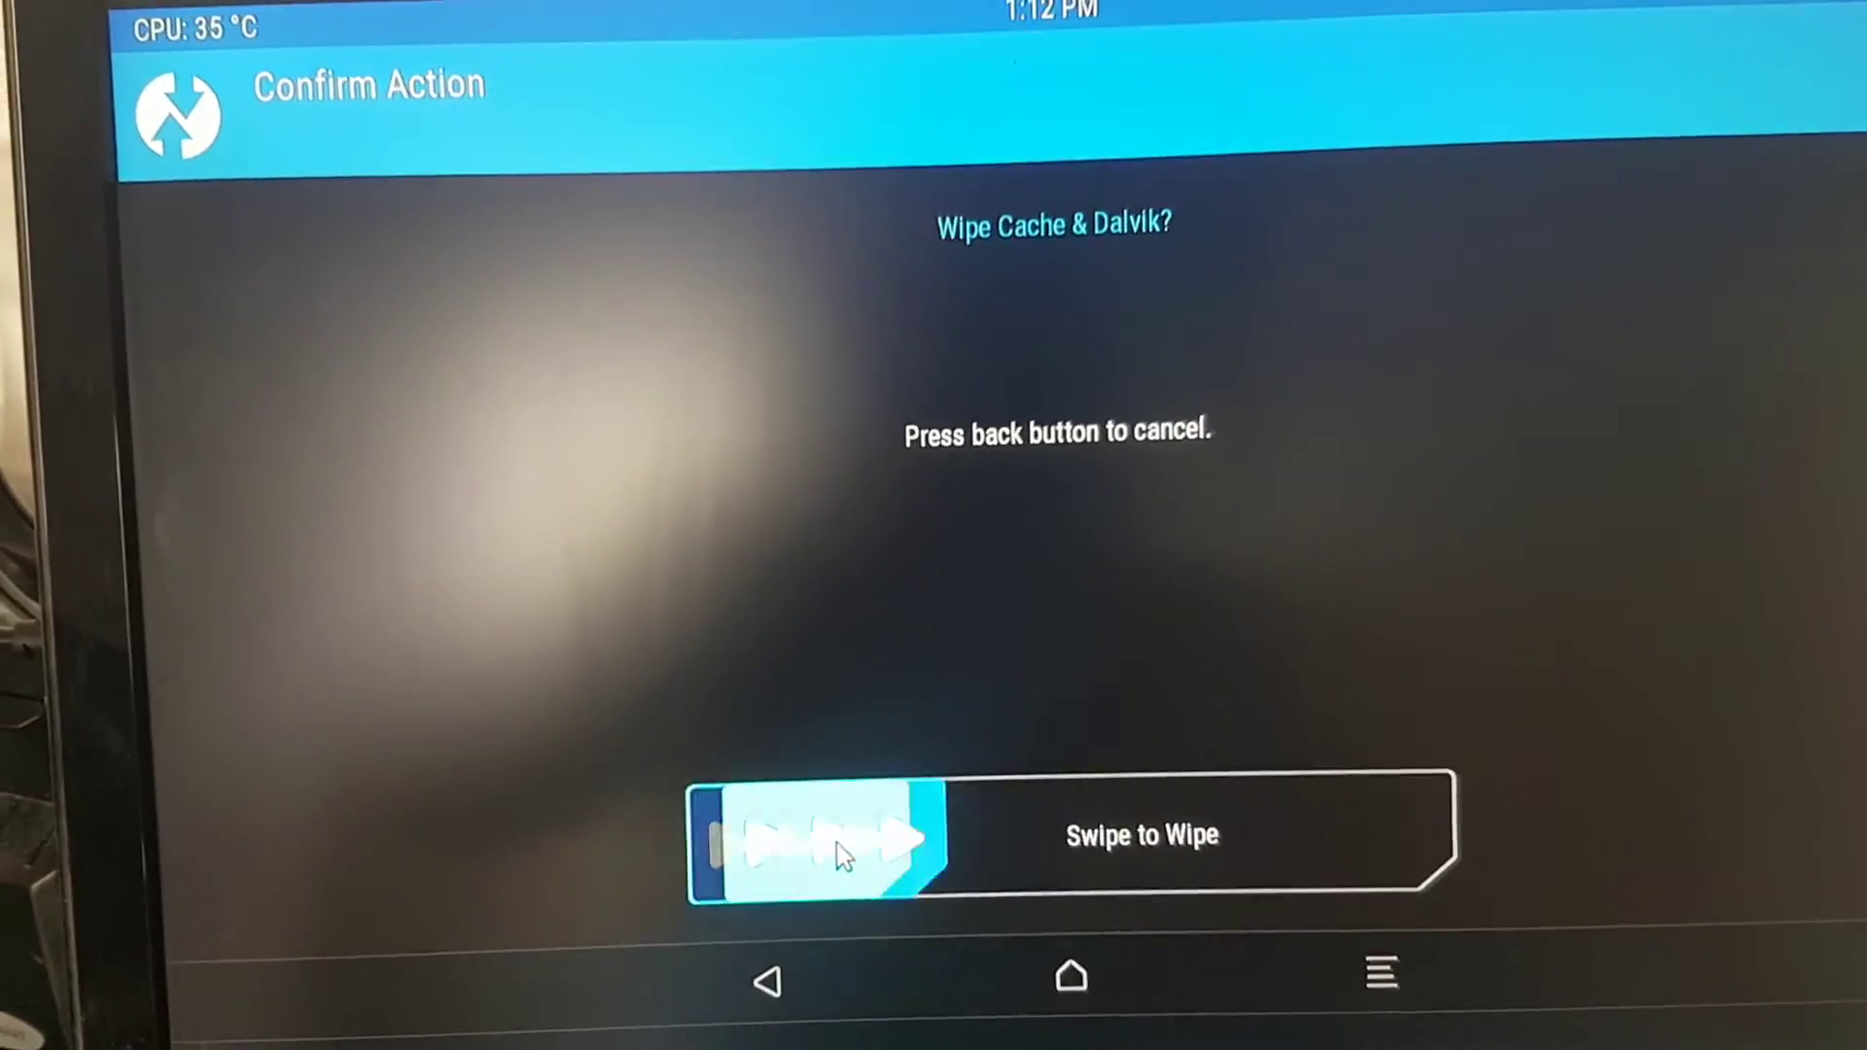
drag(904, 893, 1778, 906)
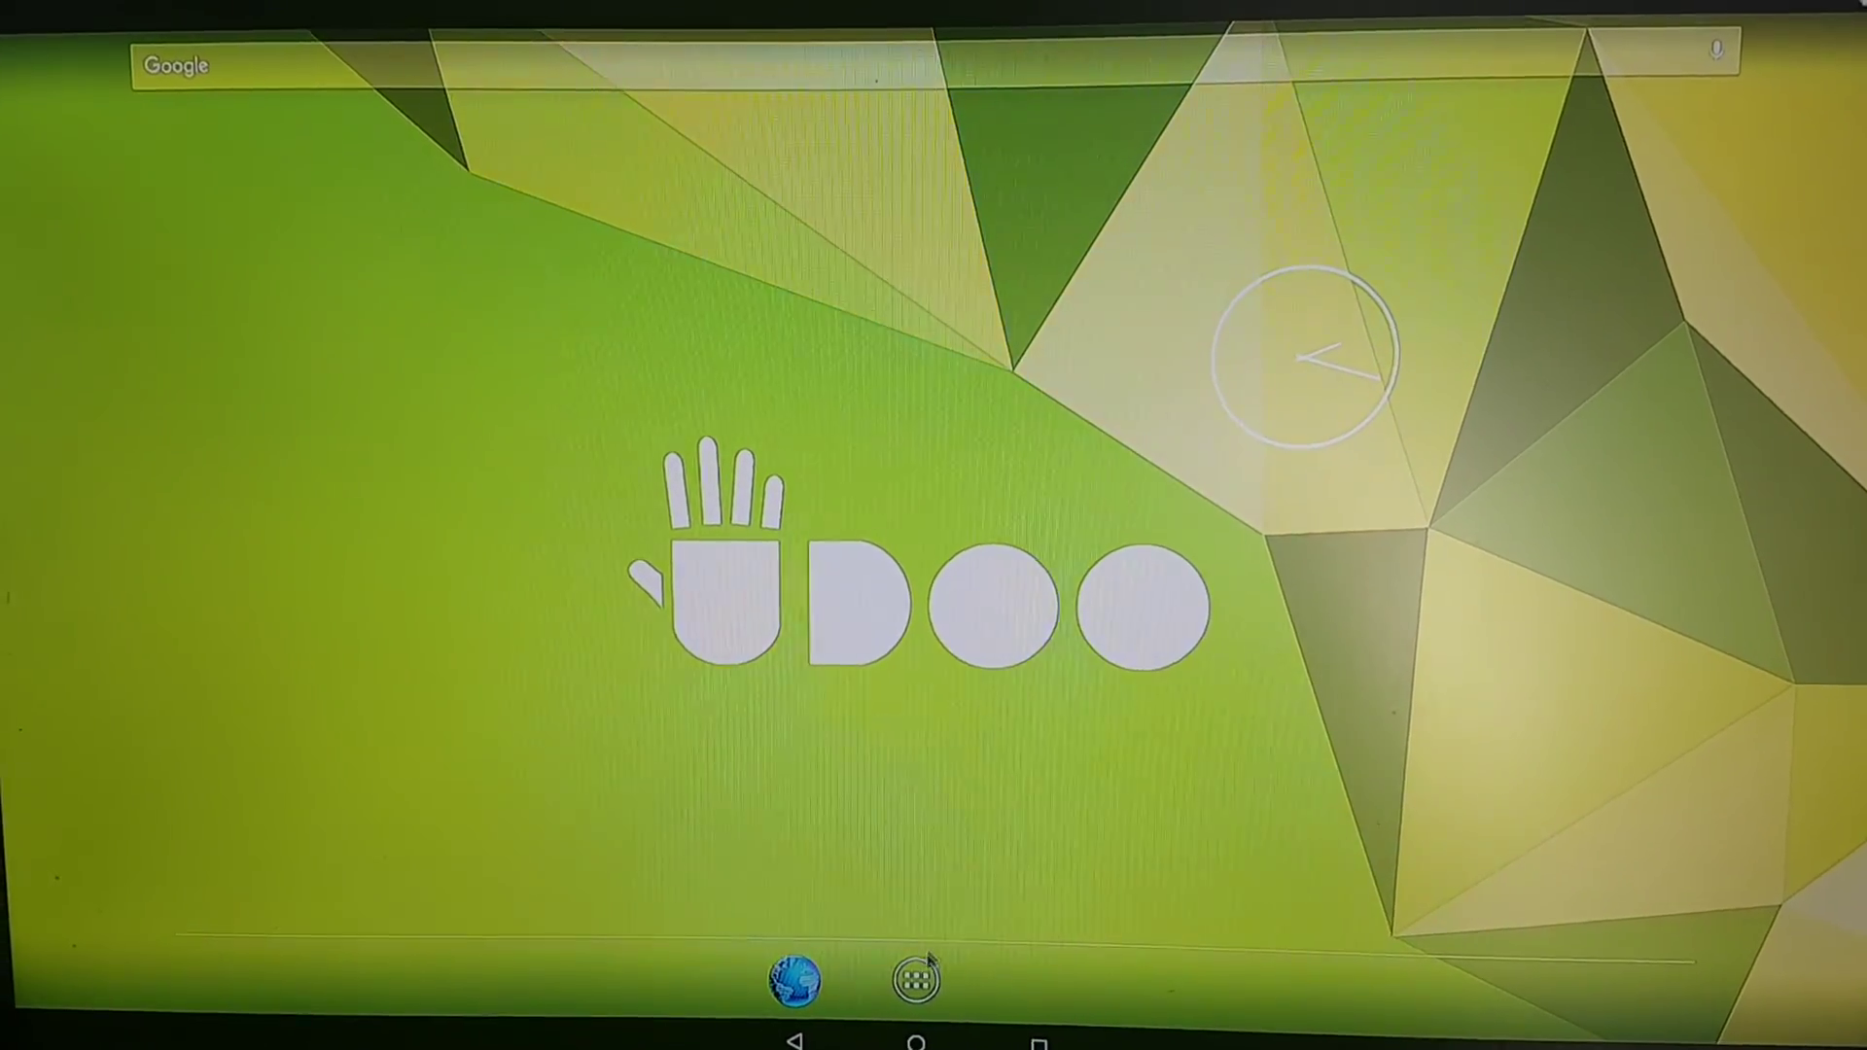
Launch Play Store from the UDOO app drawer
click(915, 993)
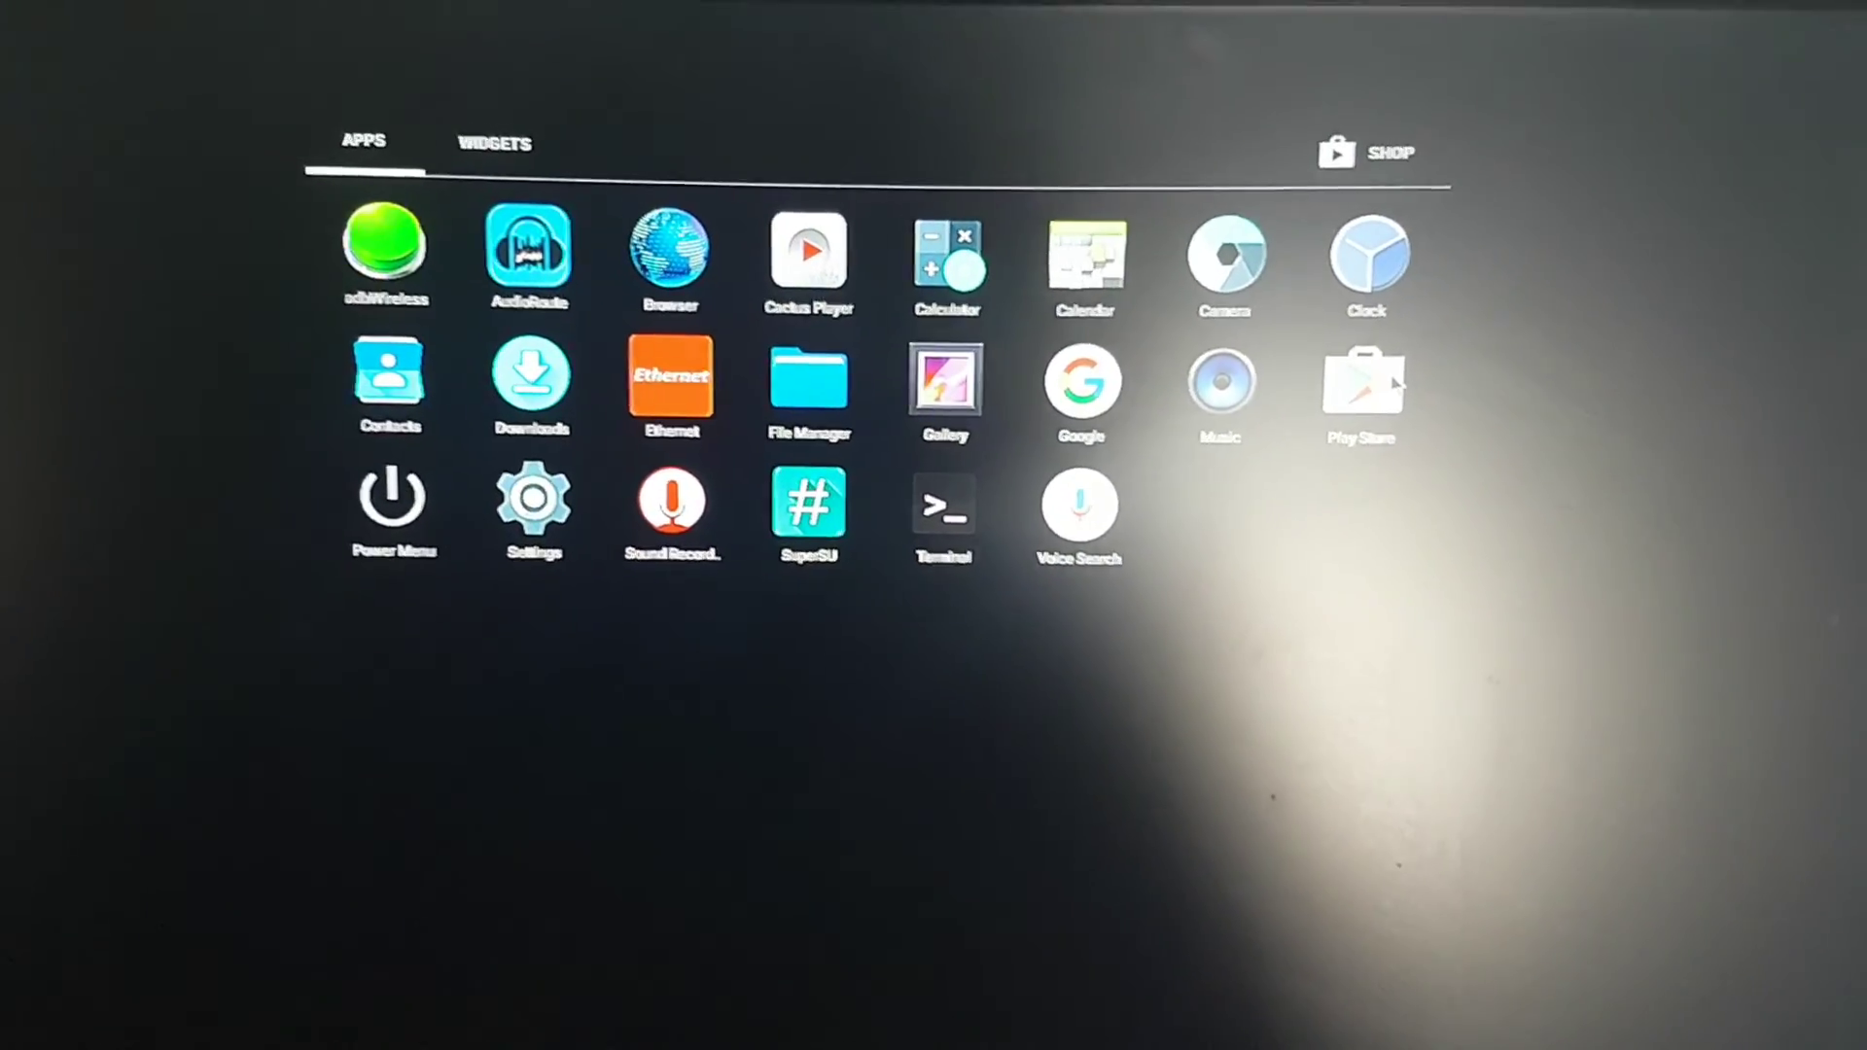
click(1427, 377)
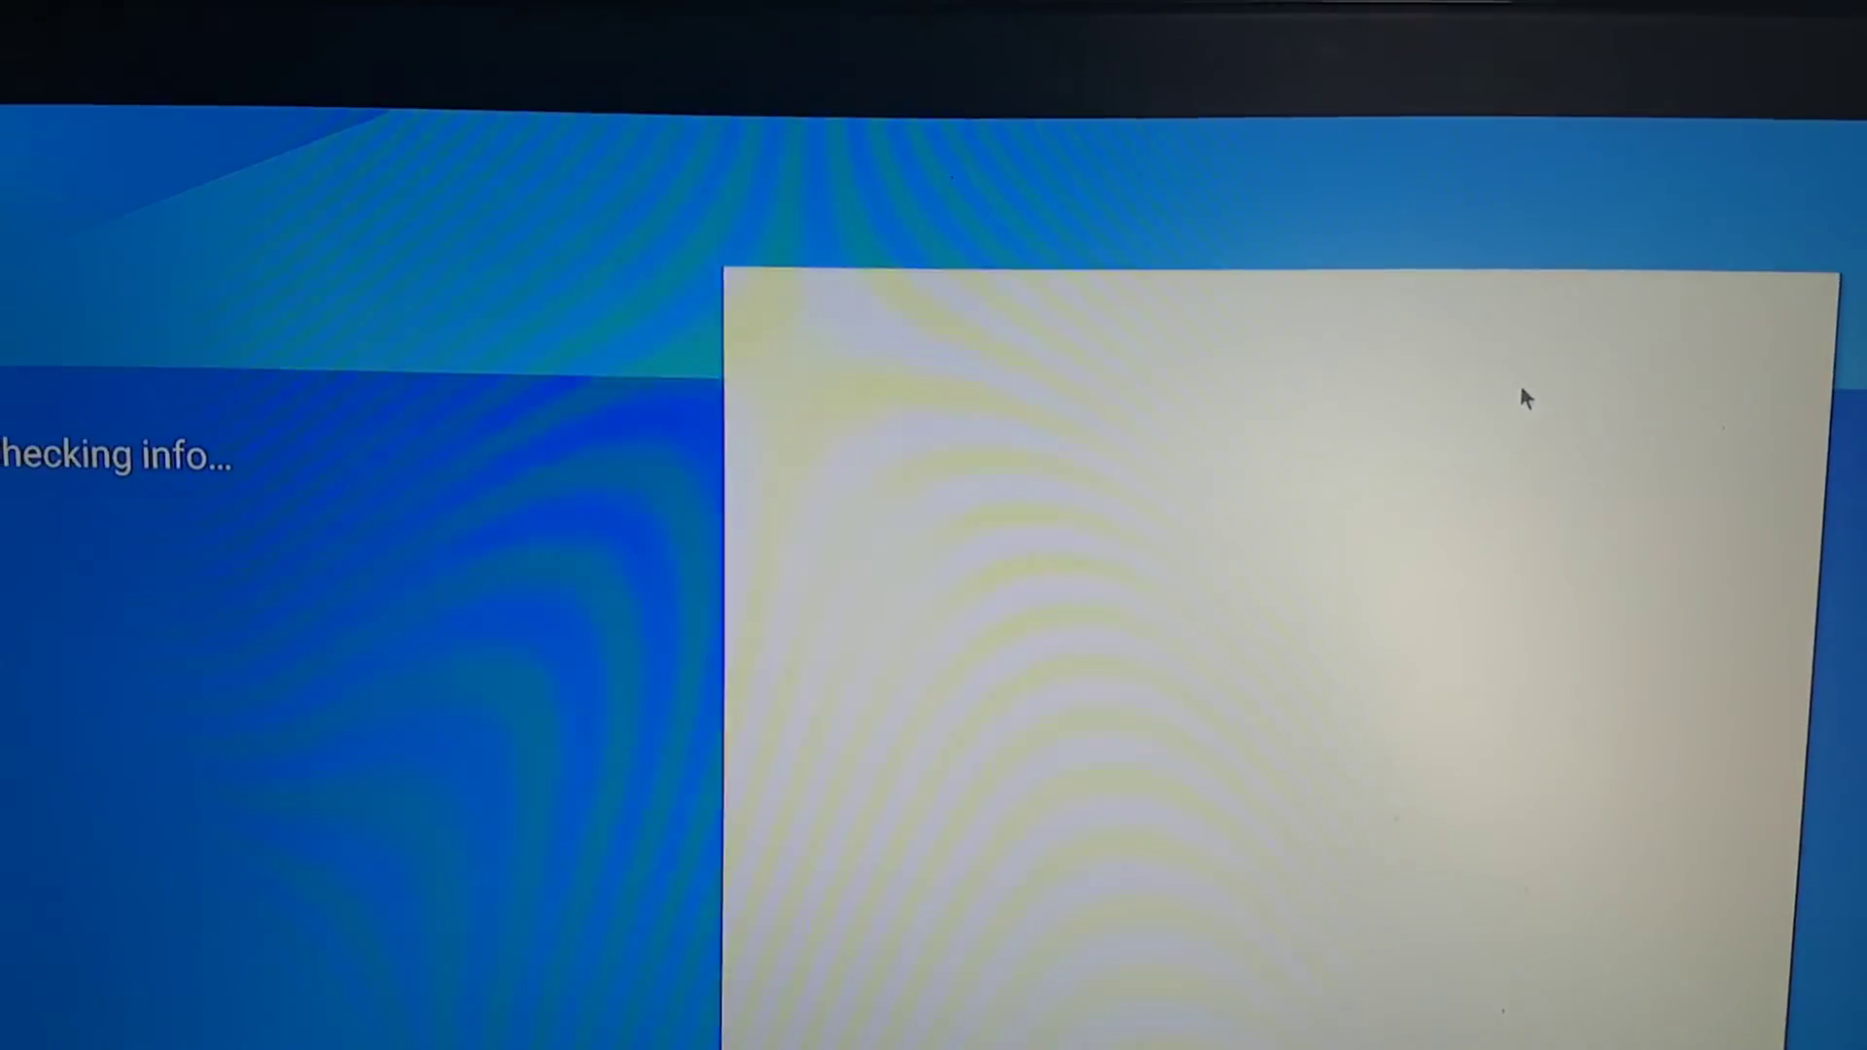